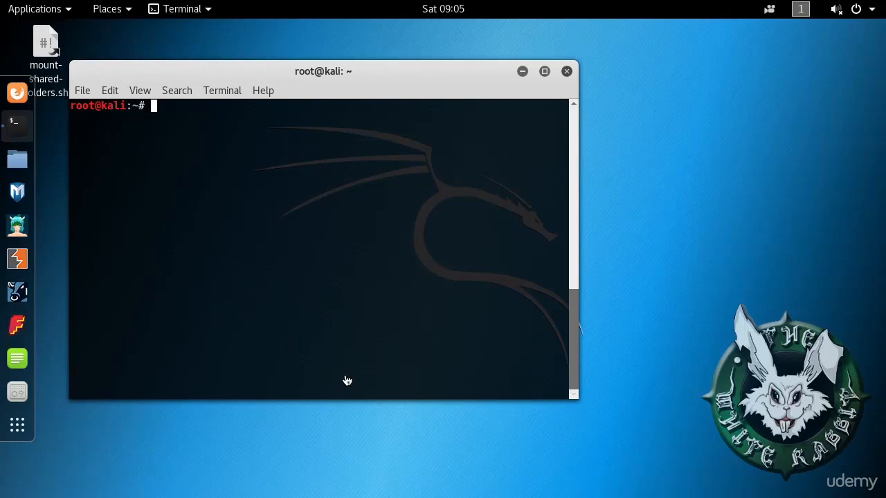
Step: Launch Wireshark as a background job from the root shell with 'wireshark &'
{"action": "type", "text": "wireshark"}
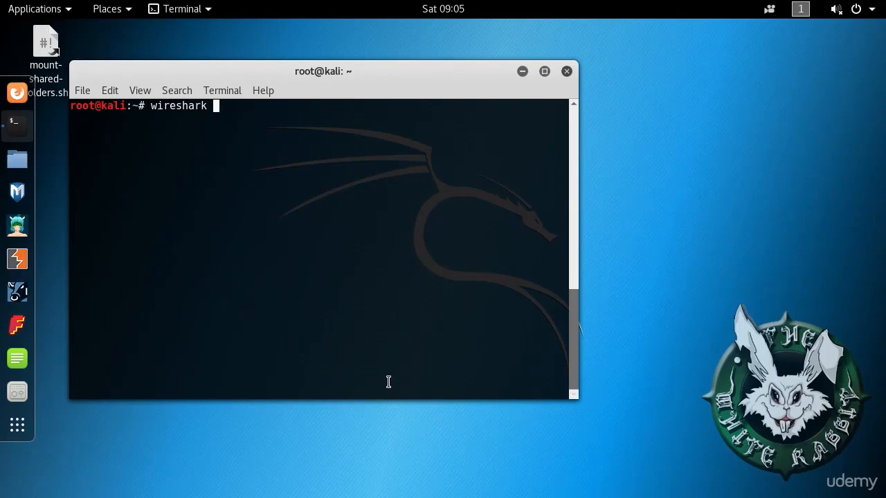
{"action": "type", "text": "&"}
{"action": "key", "text": "Return"}
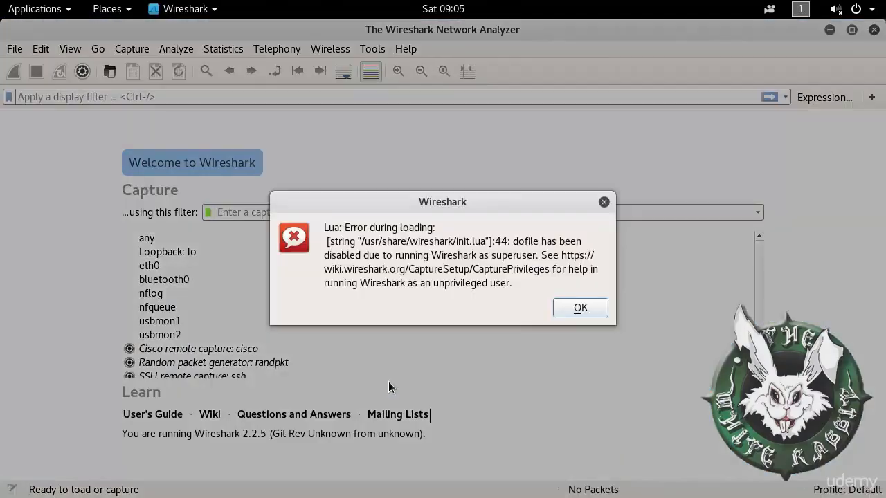
Step: Dismiss the Lua error dialog and open /root/testone-01.cap from the welcome page's recent list
{"action": "left_click", "coordinate": [580, 307]}
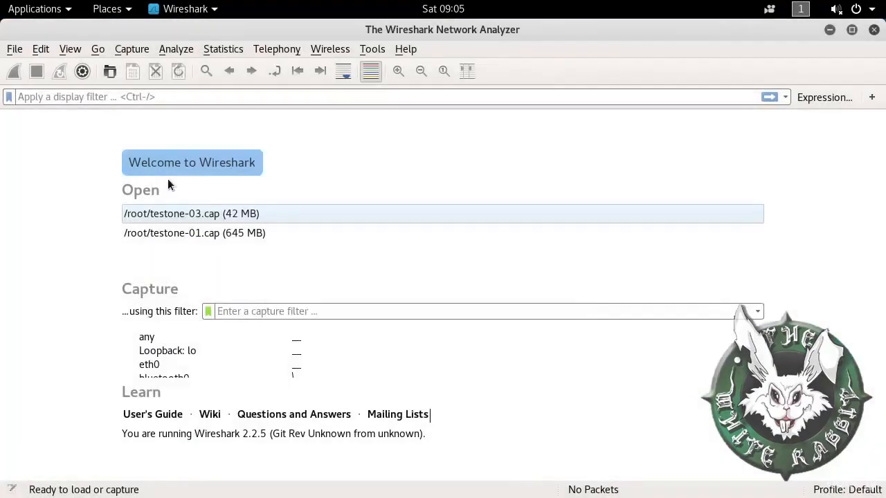
{"action": "left_click", "coordinate": [201, 233]}
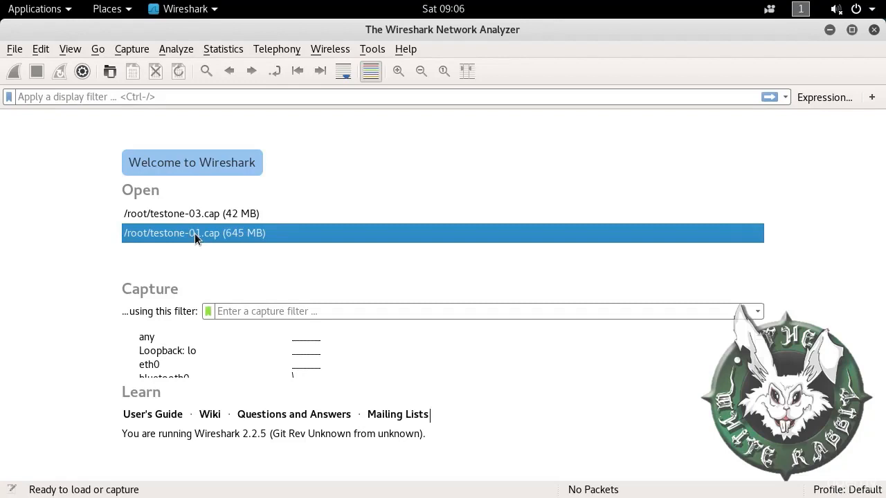
{"action": "double_click", "coordinate": [195, 238]}
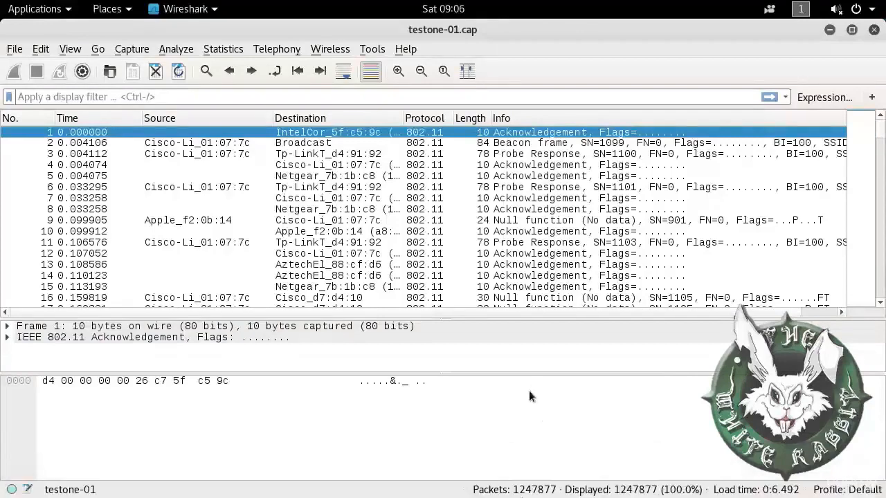
Step: Wait for all 1247877 packets of testone-01.cap to load, then focus the display filter bar
{"action": "mouse_move", "coordinate": [522, 492]}
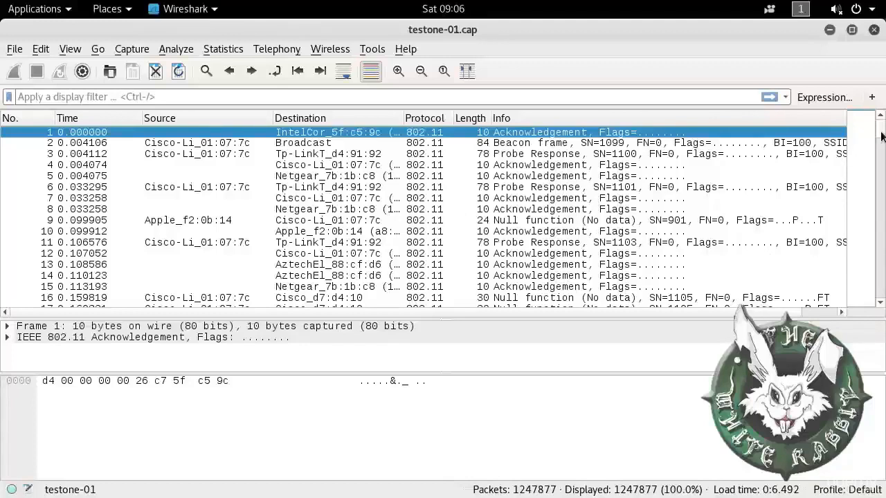
{"action": "left_click", "coordinate": [154, 97]}
Step: Apply the display filter wlan.fc.type==2 to keep only 802.11 data frames
{"action": "type", "text": "wlan"}
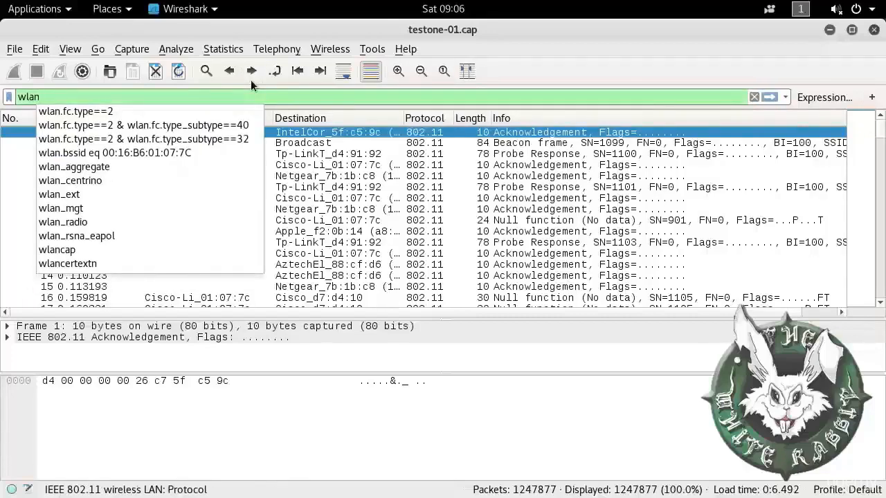
{"action": "type", "text": ".fc.type"}
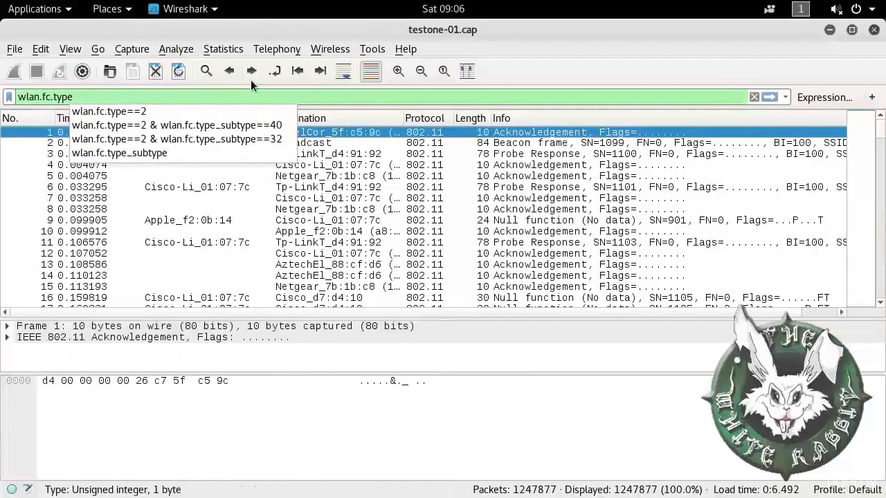
{"action": "type", "text": "==2"}
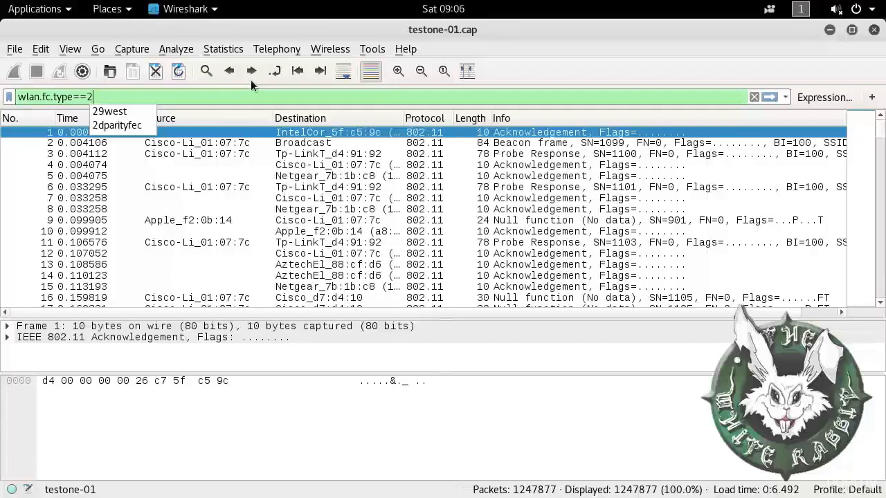
{"action": "left_click", "coordinate": [768, 97]}
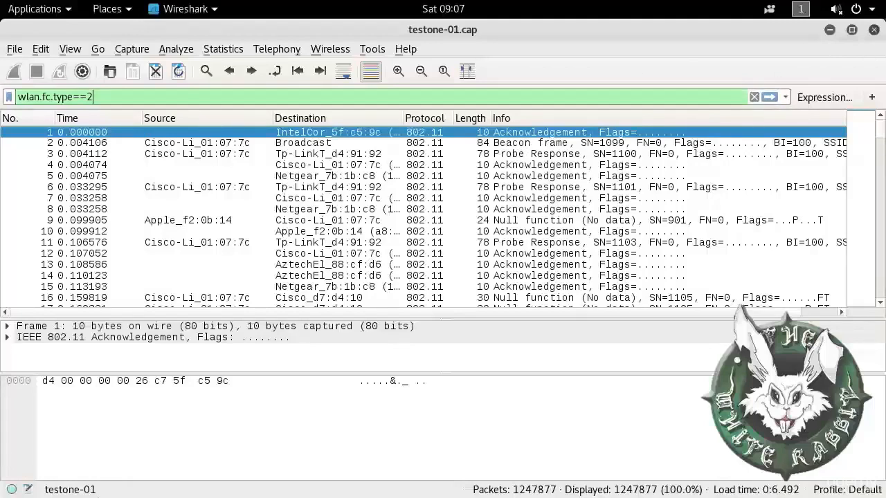
{"action": "key", "text": "Return"}
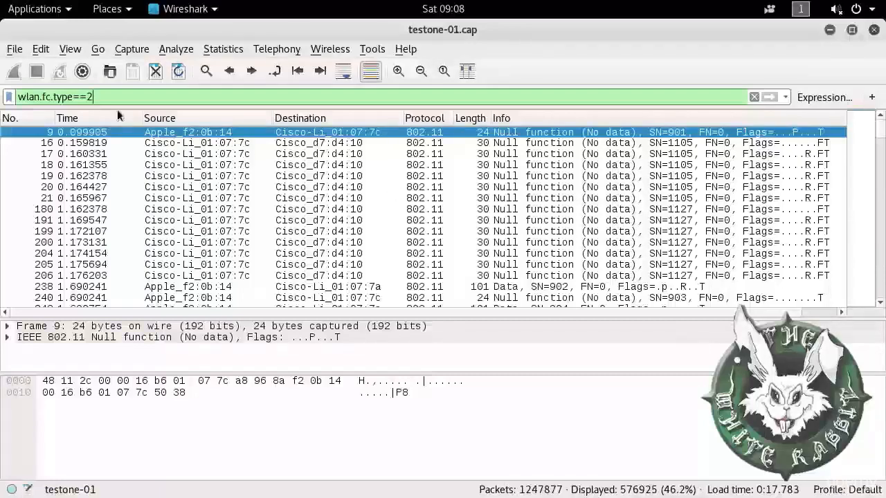
Step: View data packet 197175 in its own window with the 1508-byte Data payload expanded, then close it
{"action": "left_click_drag", "start_coordinate": [878, 128], "coordinate": [878, 139]}
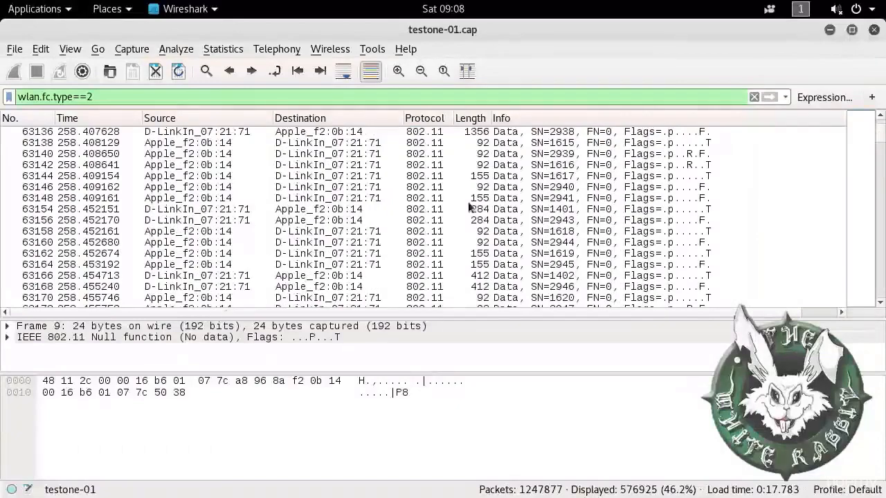
{"action": "left_click_drag", "start_coordinate": [881, 133], "coordinate": [881, 152]}
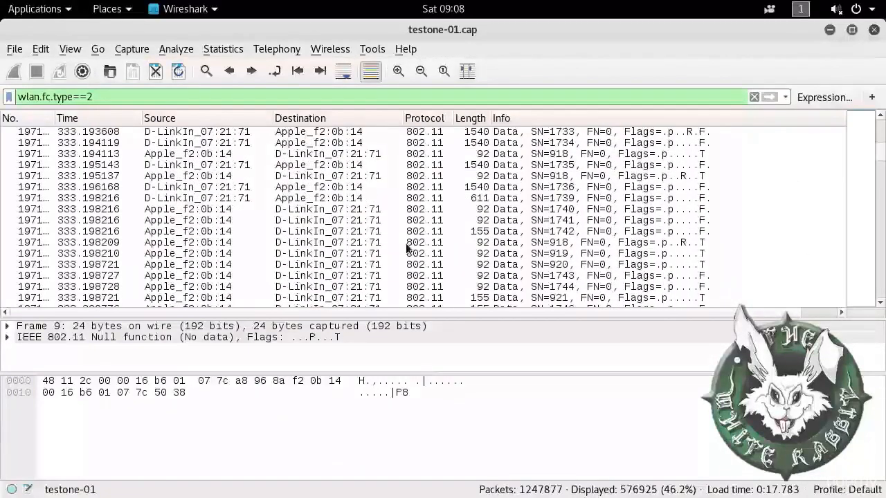
{"action": "double_click", "coordinate": [480, 187]}
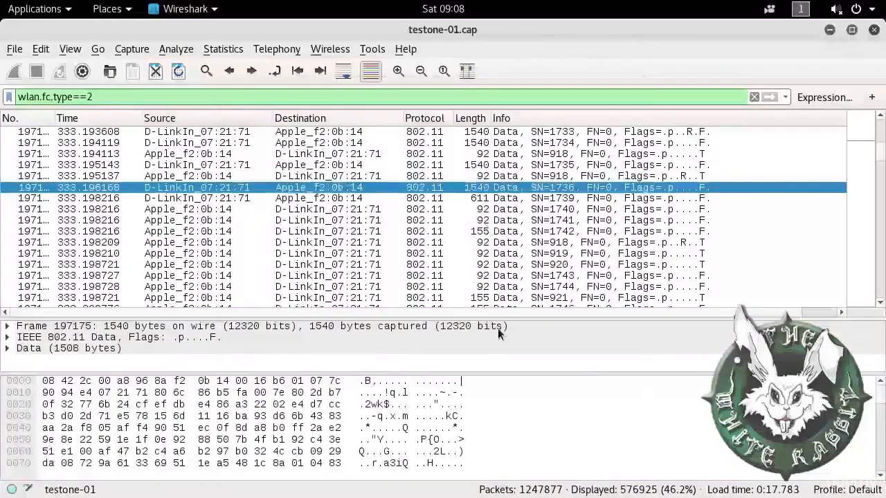
{"action": "left_click", "coordinate": [240, 136]}
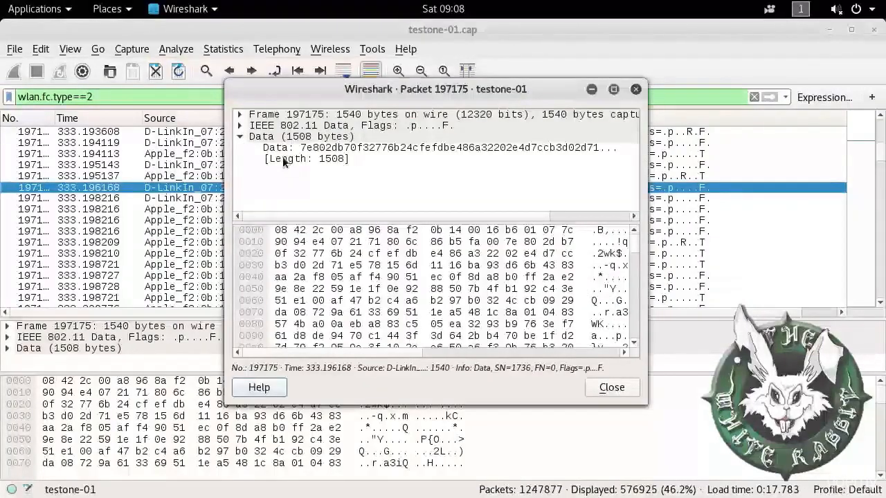
{"action": "left_click", "coordinate": [635, 91]}
{"action": "left_click", "coordinate": [40, 48]}
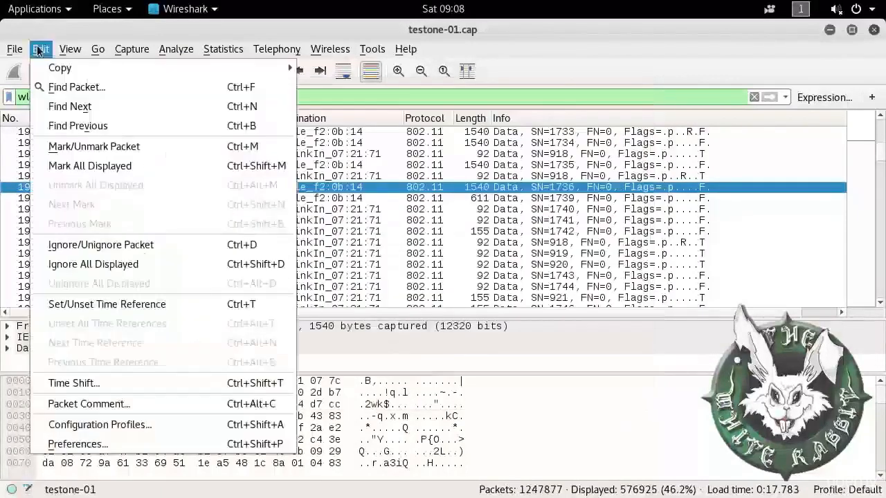
Step: Show the IEEE 802.11 protocol preferences, scrolled down to the Decryption Keys setting
{"action": "left_click", "coordinate": [125, 450]}
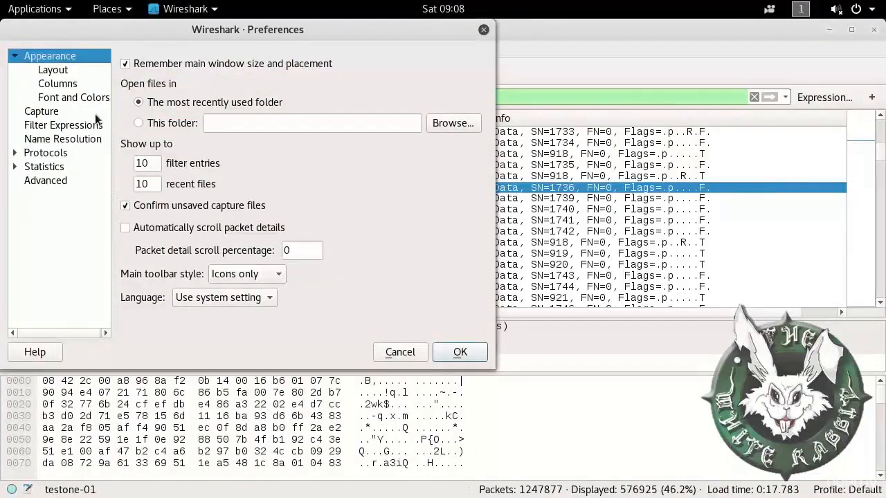
{"action": "left_click", "coordinate": [14, 152]}
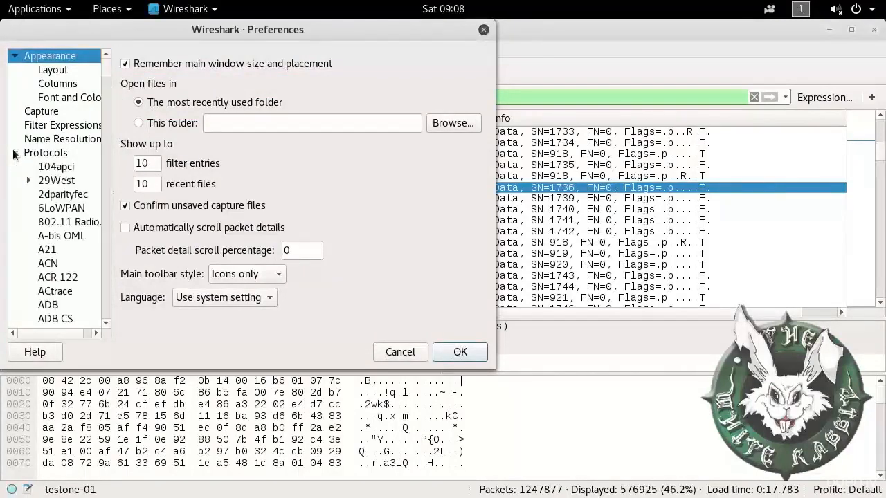
{"action": "left_click_drag", "start_coordinate": [107, 73], "coordinate": [115, 174]}
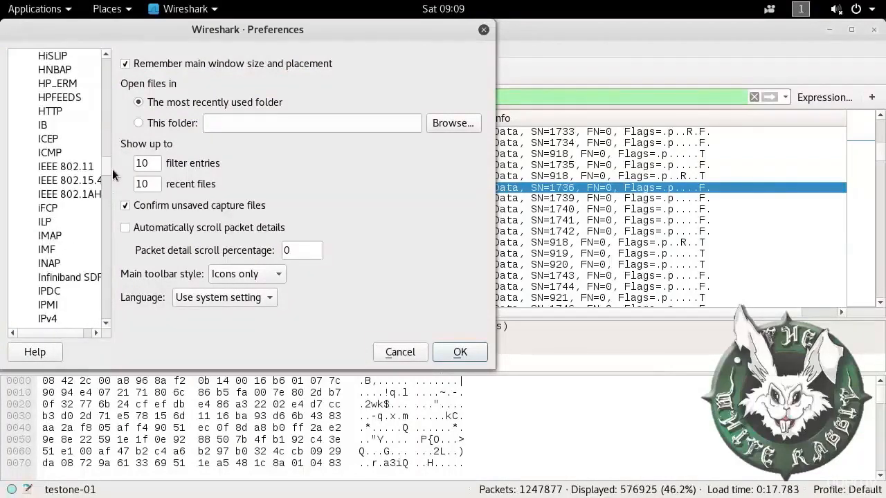
{"action": "left_click", "coordinate": [82, 168]}
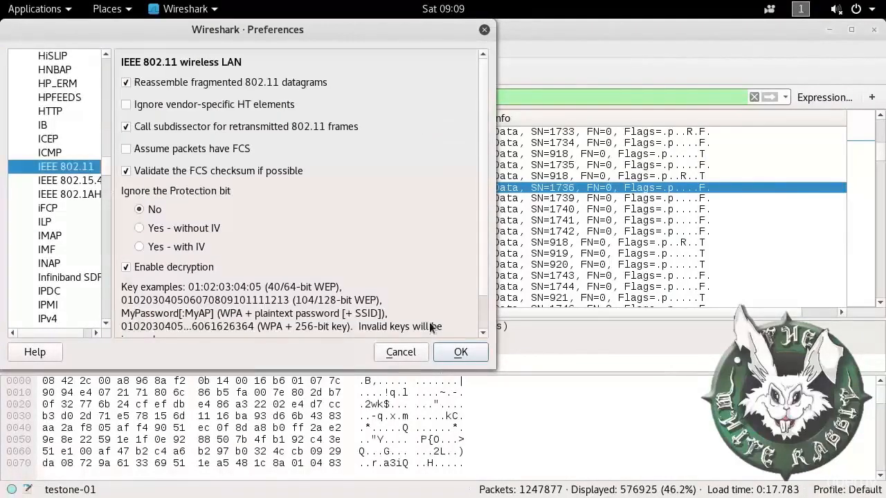
{"action": "scroll", "coordinate": [481, 273], "scroll_direction": "down", "scroll_amount": 3}
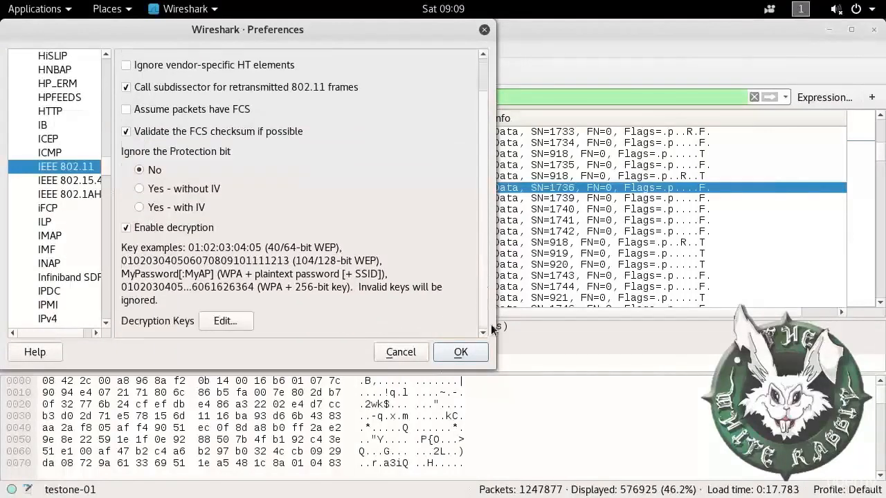
Step: Add a wep-type entry holding the capture's WEP key to the decryption key list and save it
{"action": "left_click", "coordinate": [229, 320]}
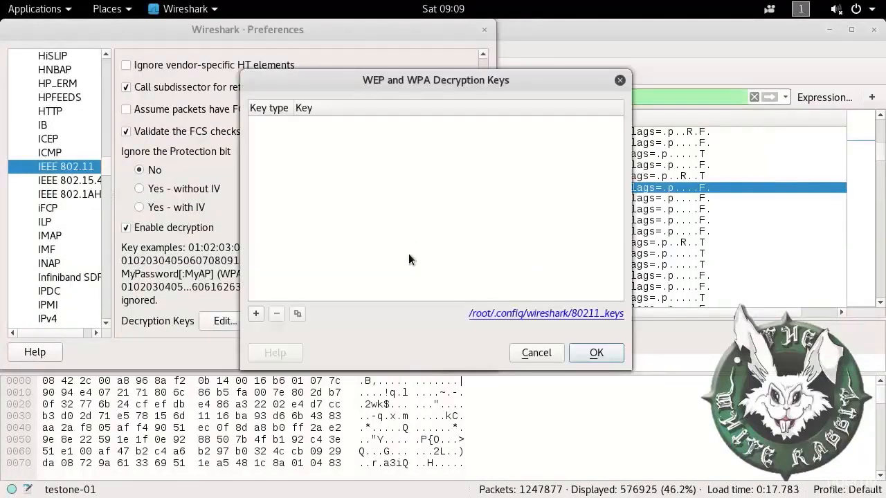
{"action": "left_click", "coordinate": [255, 313]}
{"action": "left_click", "coordinate": [275, 126]}
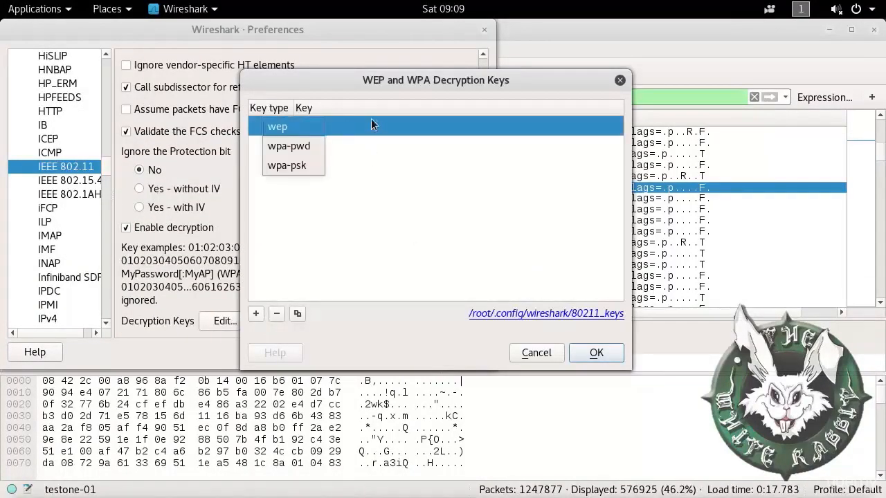
{"action": "left_click", "coordinate": [277, 125]}
{"action": "left_click", "coordinate": [342, 127]}
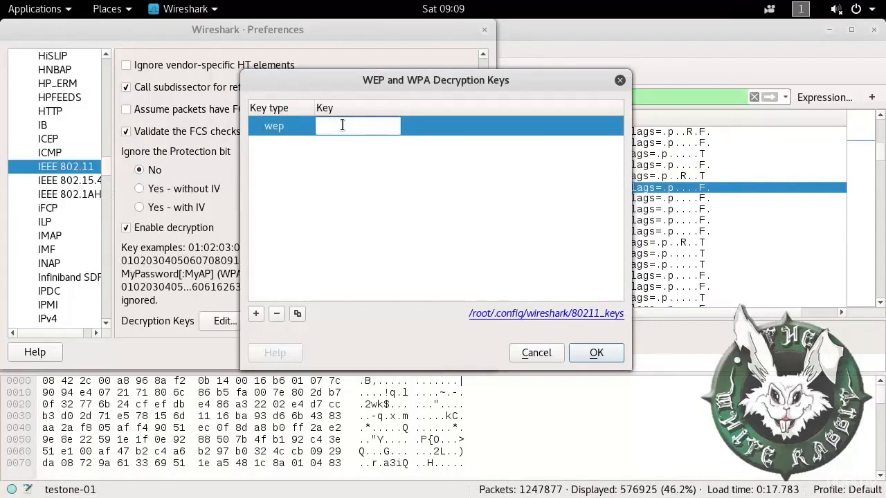
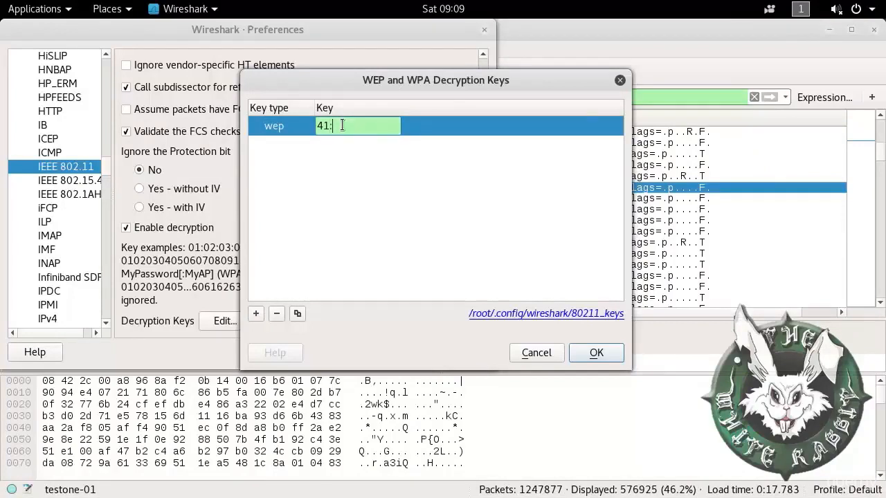
{"action": "left_click", "coordinate": [595, 352]}
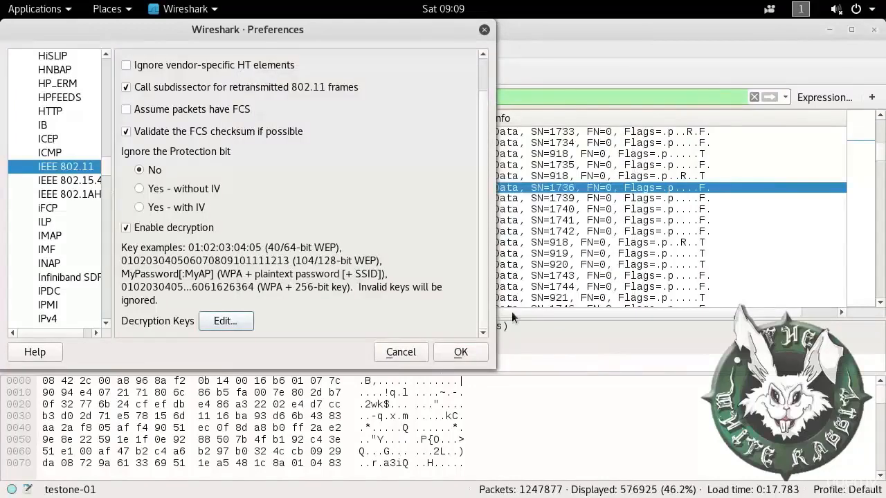
Step: Confirm the Preferences so Wireshark rescans the capture with WEP decryption enabled
{"action": "left_click", "coordinate": [460, 351]}
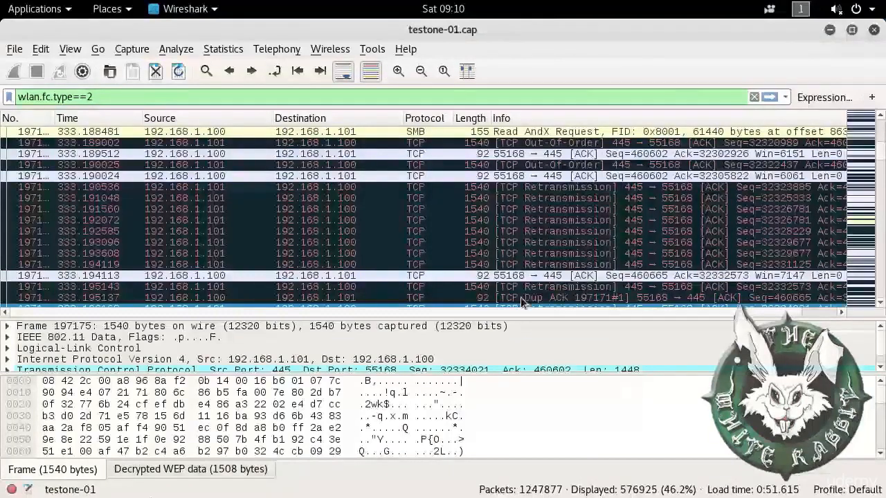
{"action": "left_click", "coordinate": [166, 471]}
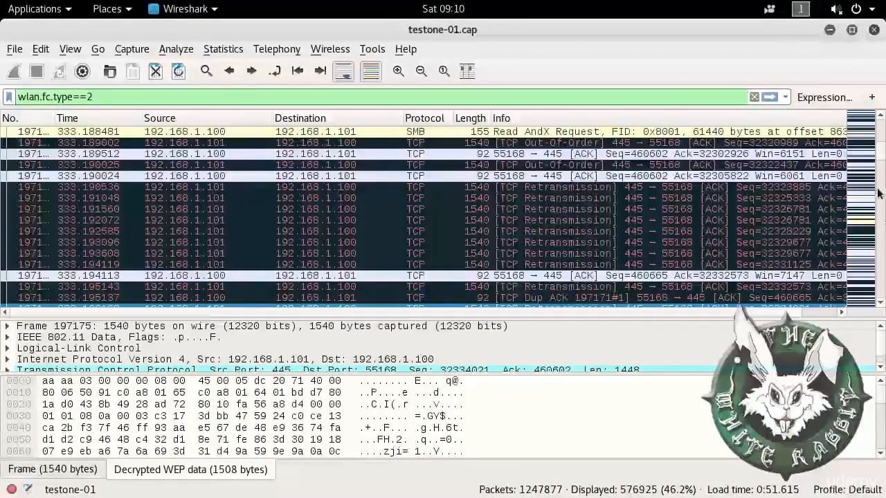
{"action": "left_click_drag", "start_coordinate": [883, 152], "coordinate": [884, 277]}
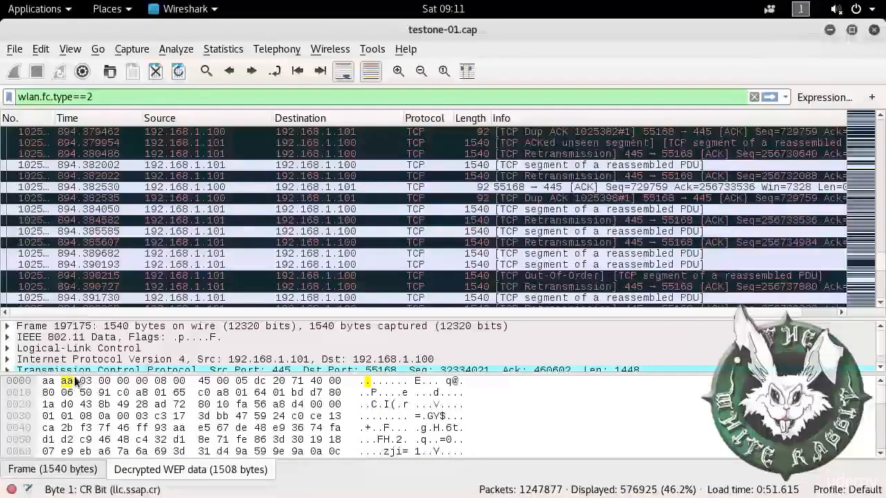
{"action": "left_click_drag", "start_coordinate": [79, 375], "coordinate": [79, 408]}
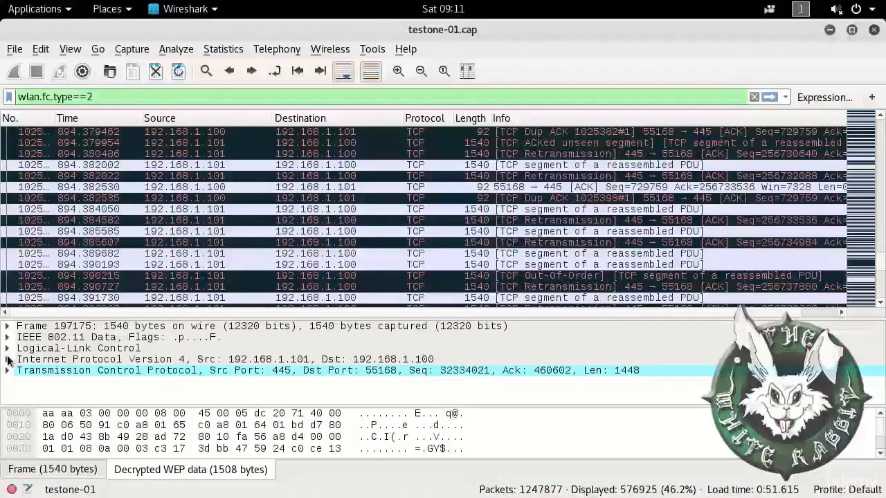
{"action": "left_click", "coordinate": [7, 359]}
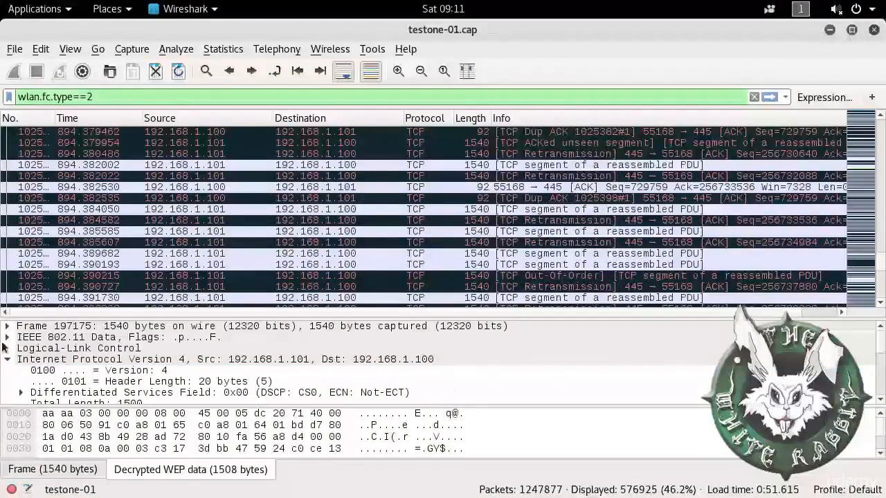
{"action": "left_click", "coordinate": [10, 360]}
{"action": "left_click", "coordinate": [8, 370]}
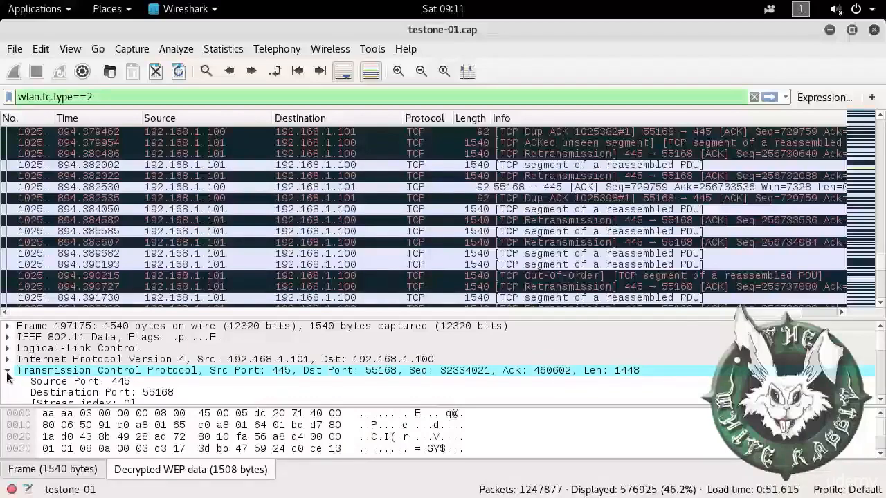
{"action": "left_click", "coordinate": [8, 370]}
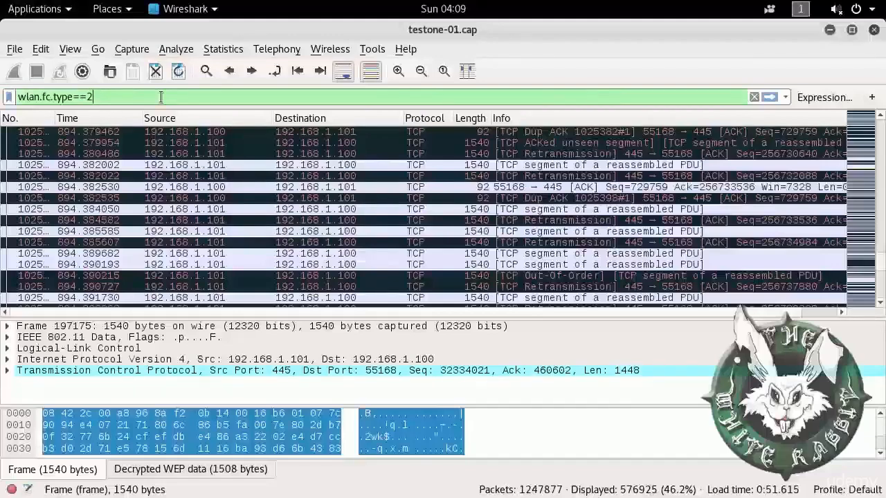
Step: Apply the filter wlan.fc.type==2&&smb&&smb.file contains secret, leaving 66 SMB packets
{"action": "type", "text": "&&"}
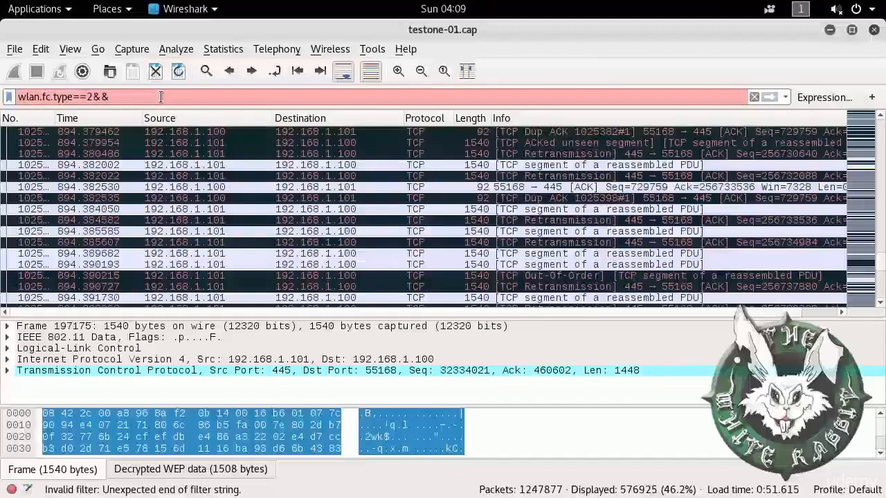
{"action": "type", "text": "sm"}
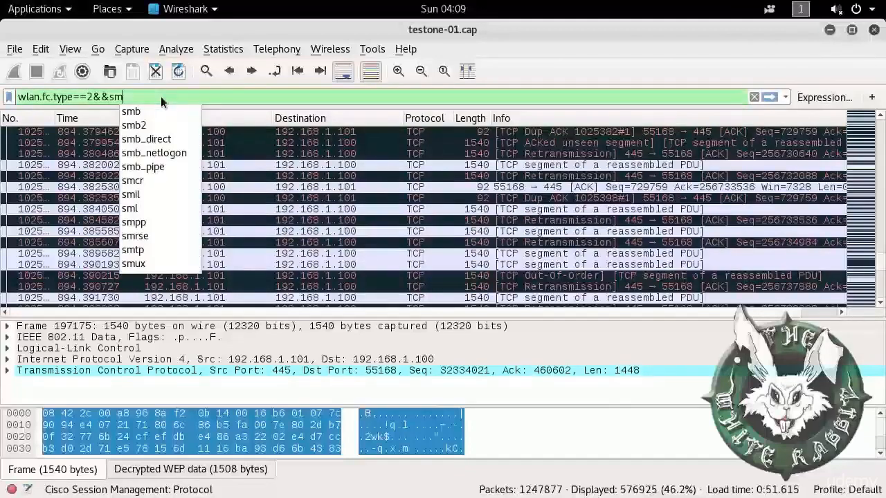
{"action": "type", "text": "b"}
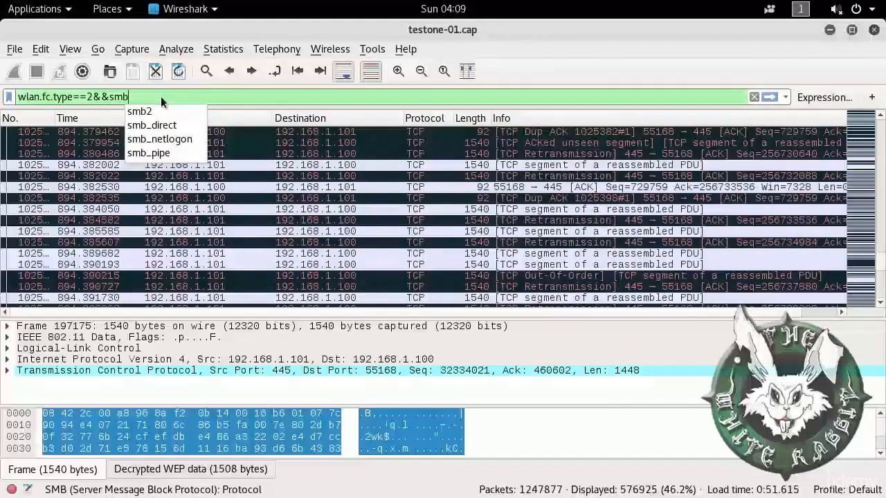
{"action": "type", "text": "&&"}
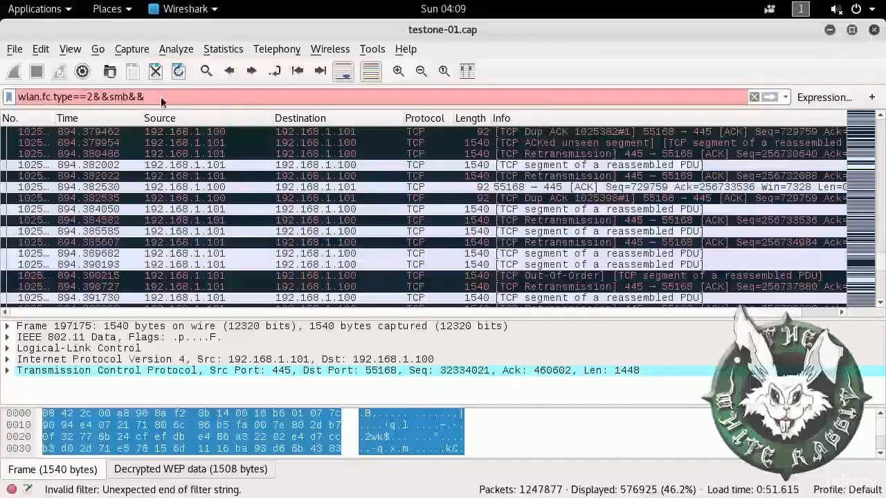
{"action": "type", "text": "sm"}
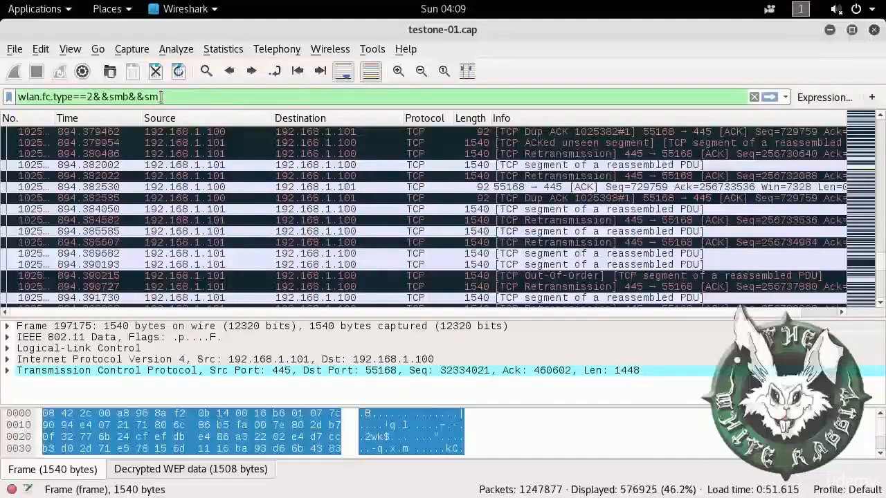
{"action": "type", "text": " fil"}
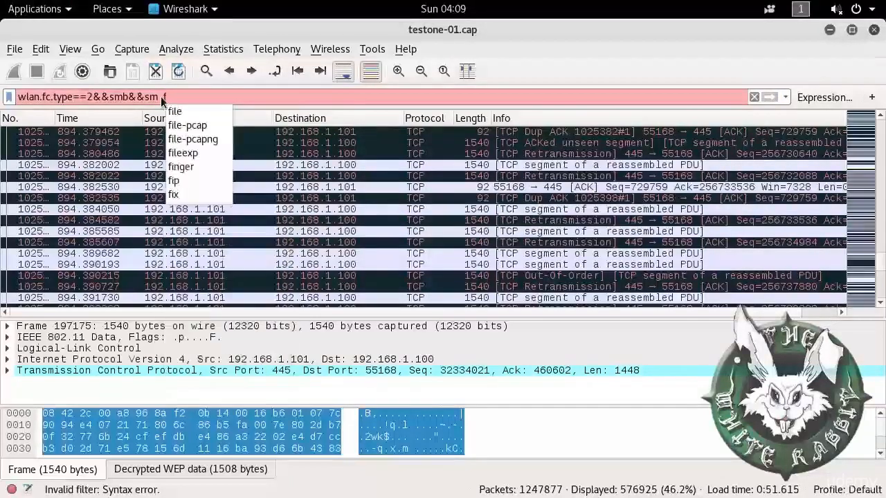
{"action": "key", "text": "BackSpace"}
{"action": "key", "text": "BackSpace"}
{"action": "key", "text": "BackSpace"}
{"action": "key", "text": "BackSpace"}
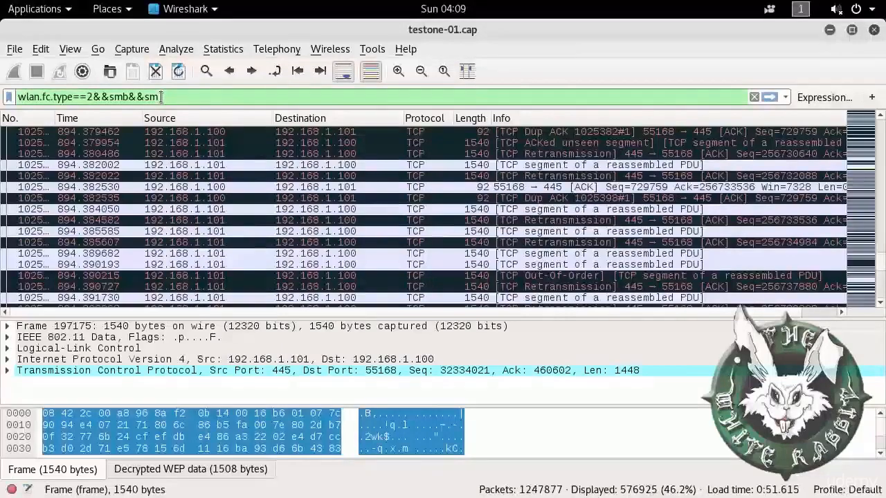
{"action": "key", "text": "BackSpace"}
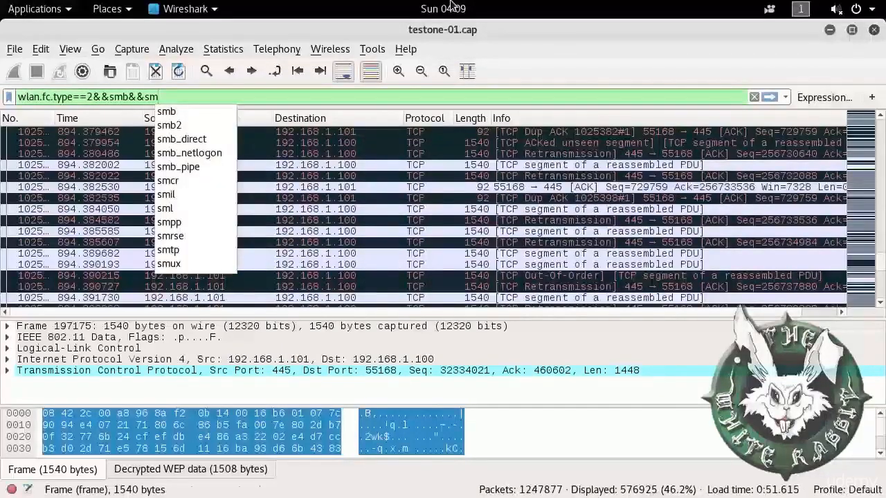
{"action": "type", "text": "b."}
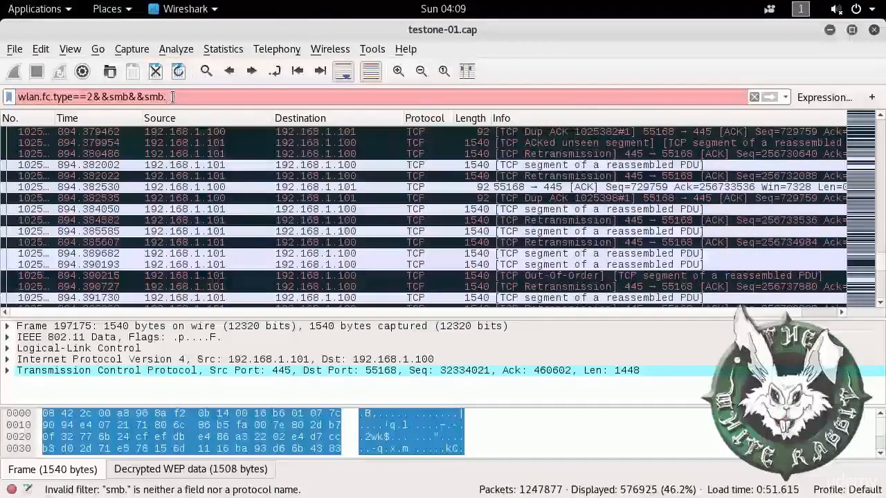
{"action": "type", "text": "file c"}
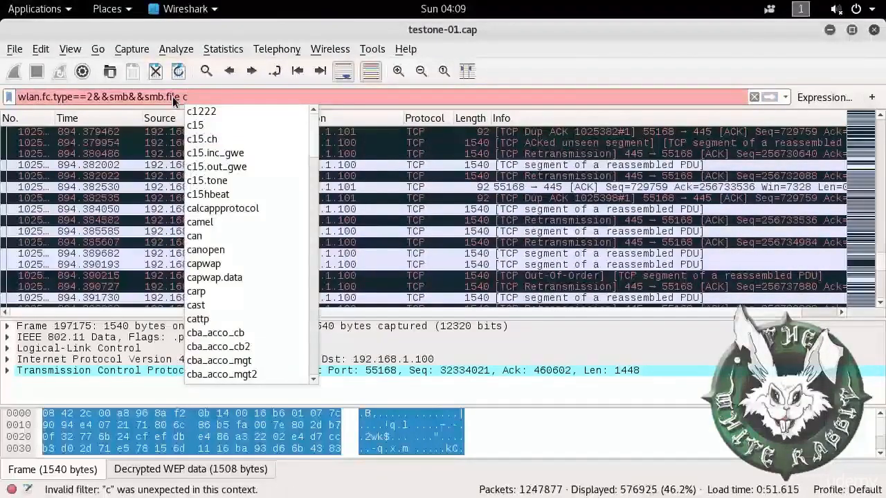
{"action": "type", "text": "ontains secret"}
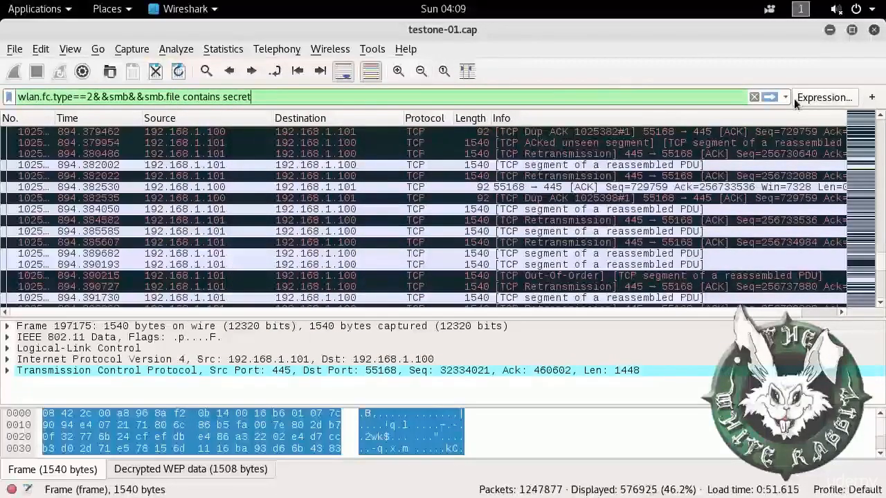
{"action": "left_click", "coordinate": [769, 97]}
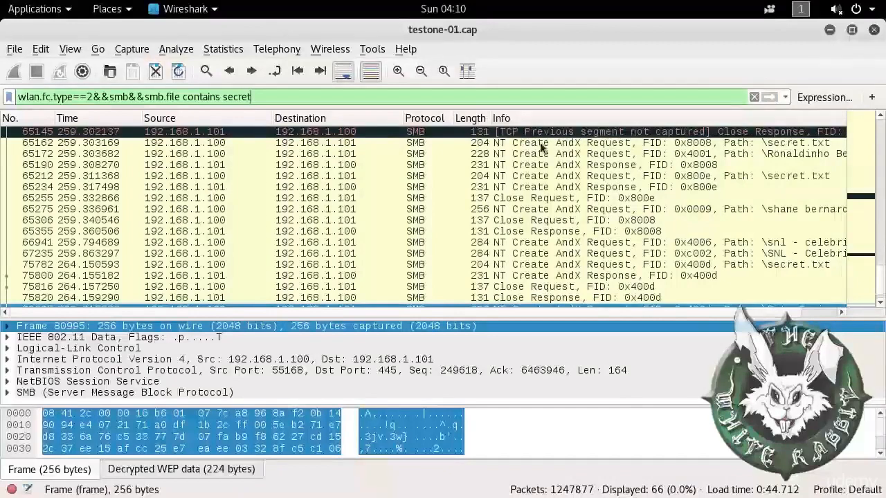
Step: Open NT Create AndX Request packet 65162 for \secret.txt separately, expanding SMB and highlighting its bytes
{"action": "double_click", "coordinate": [713, 141]}
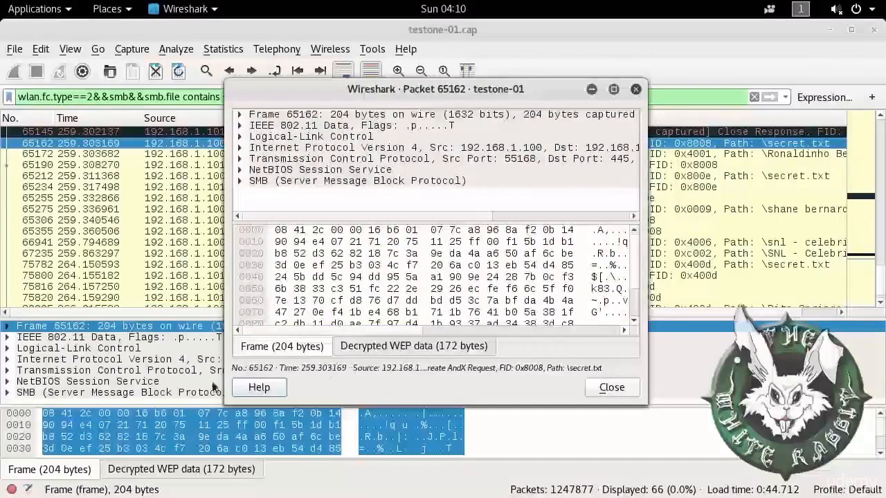
{"action": "left_click", "coordinate": [240, 181]}
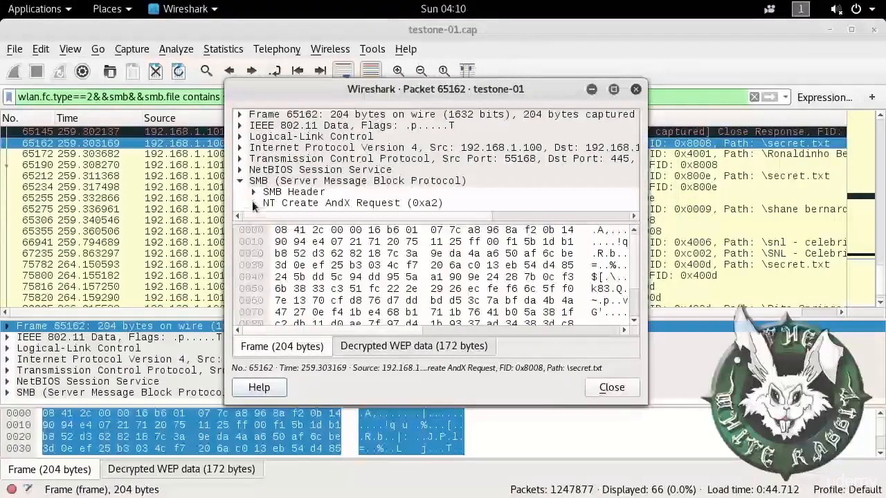
{"action": "left_click", "coordinate": [565, 282]}
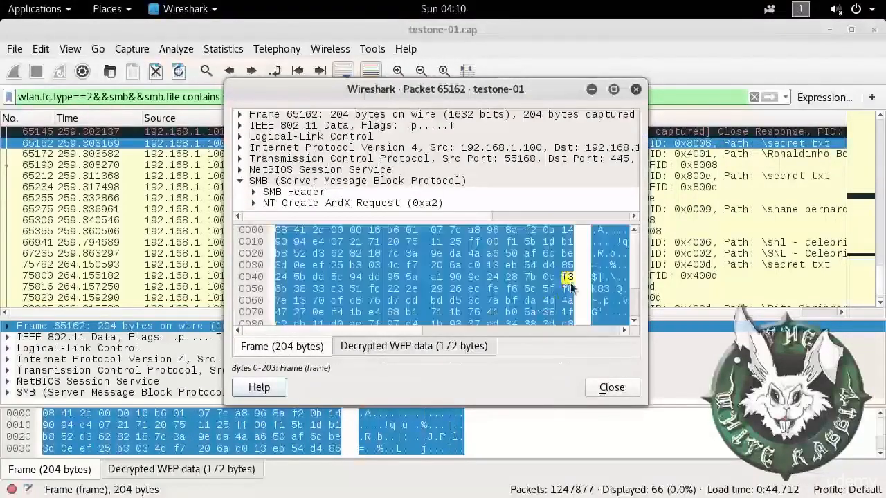